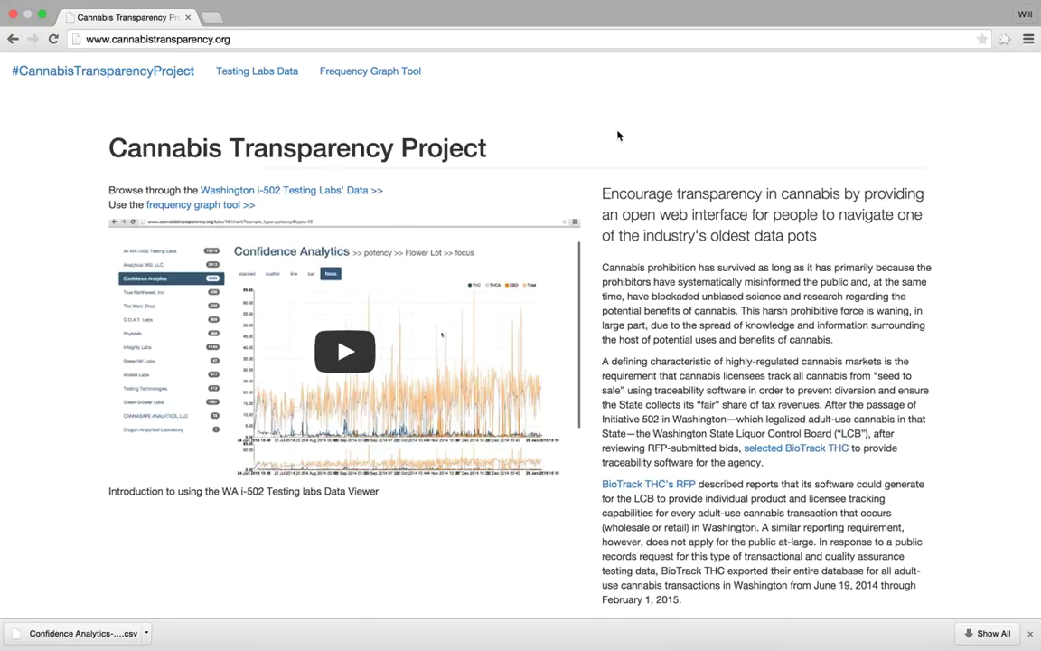
- Open the Frequency Graph Tool and expand its cannabinoid values list
{"action": "left_click", "coordinate": [364, 78]}
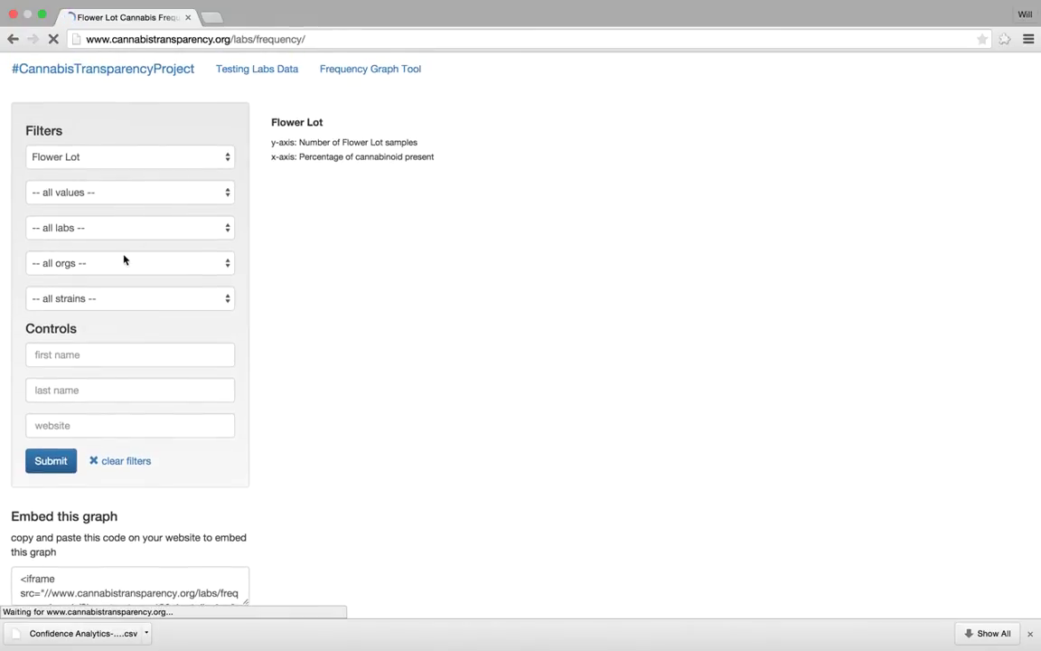
{"action": "left_click", "coordinate": [105, 193]}
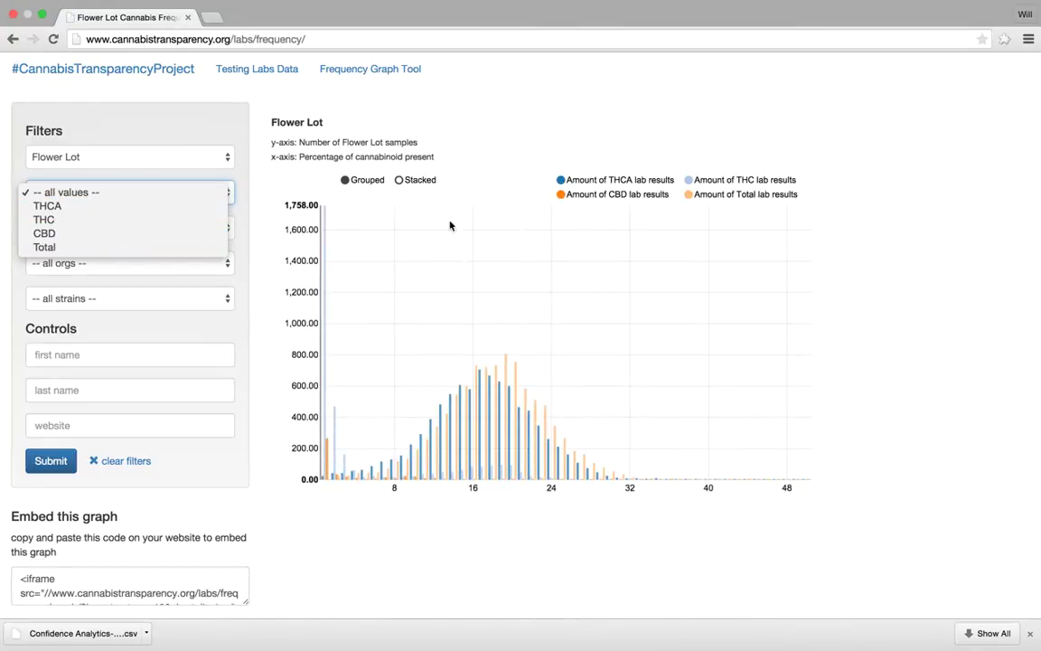
- Toggle THCA off and back on in the legend, then switch the chart to Stacked bars
{"action": "left_click", "coordinate": [434, 194]}
{"action": "left_click", "coordinate": [577, 179]}
{"action": "left_click", "coordinate": [579, 183]}
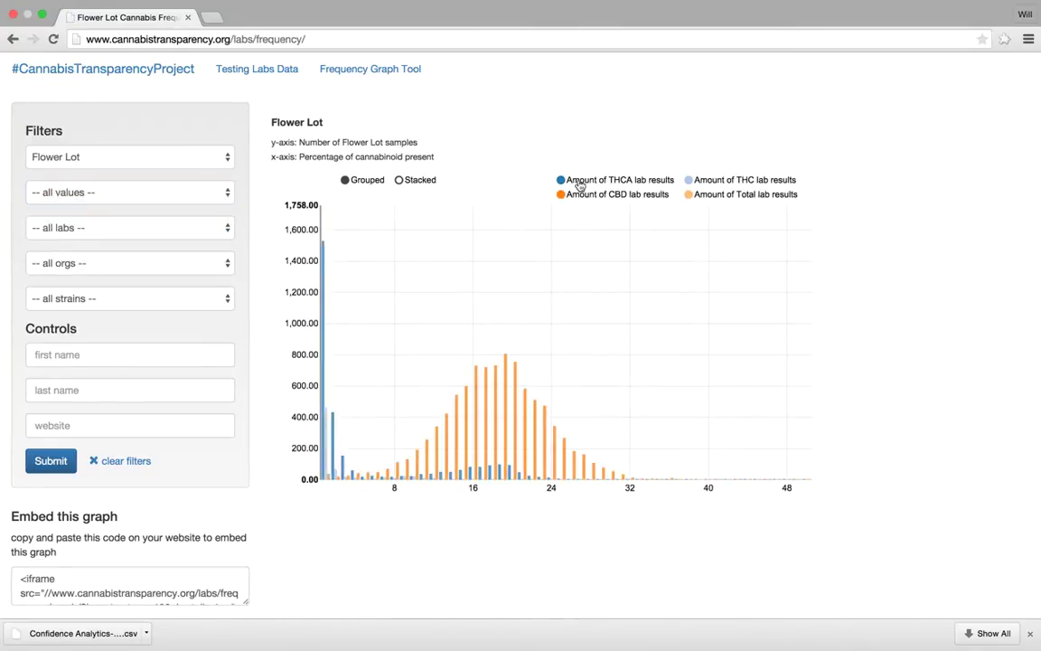
{"action": "left_click", "coordinate": [420, 180]}
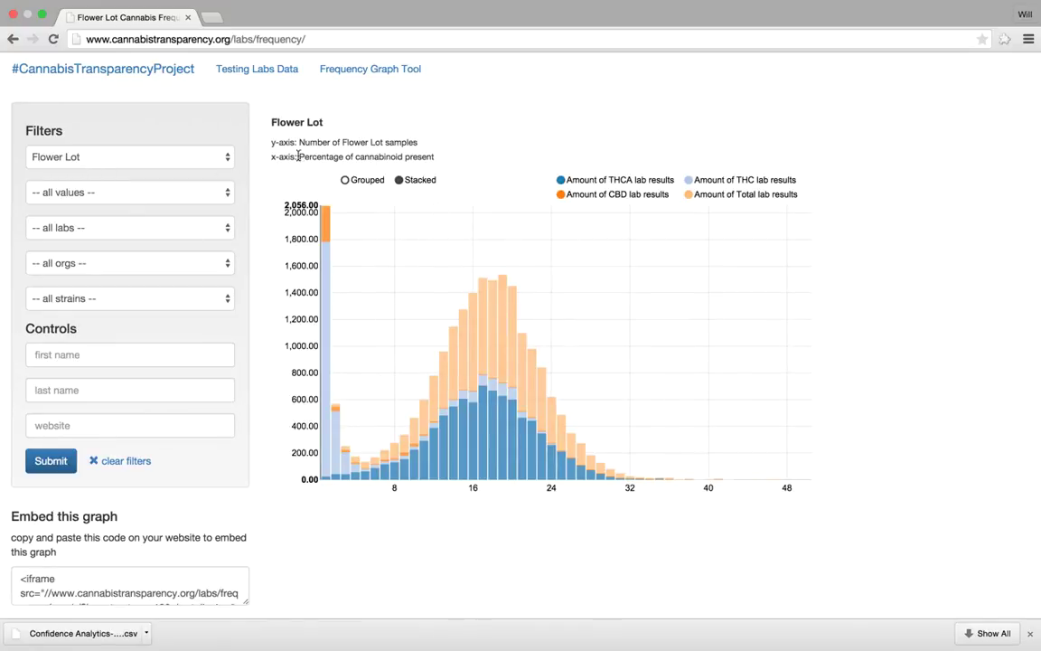
- Highlight the y-axis and x-axis description texts under the chart
{"action": "left_click_drag", "start_coordinate": [278, 143], "coordinate": [342, 143]}
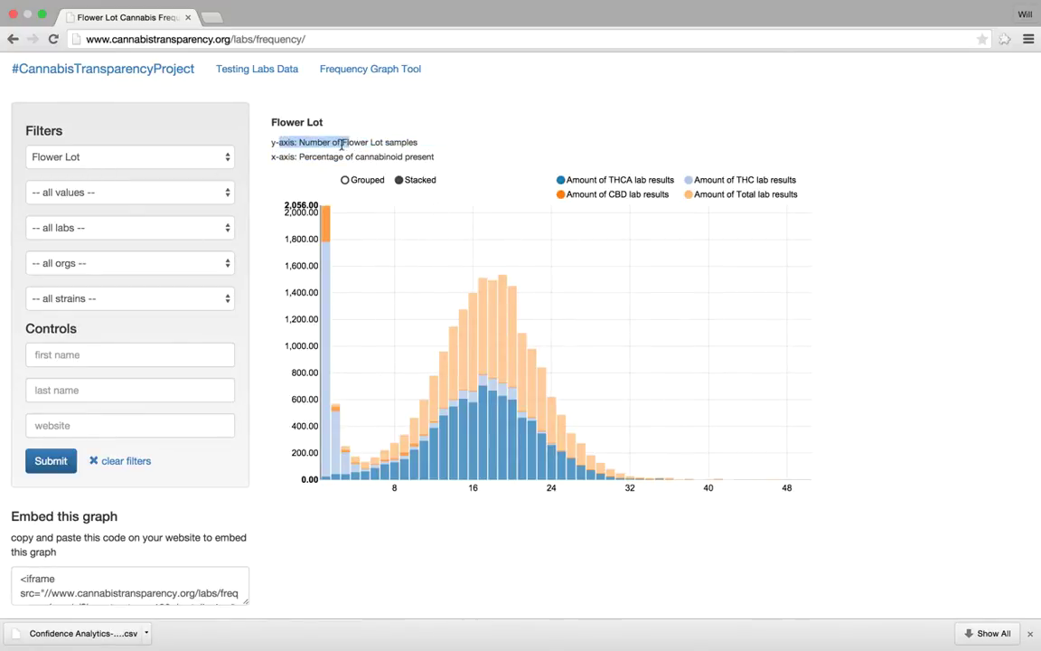
{"action": "left_click_drag", "start_coordinate": [278, 157], "coordinate": [428, 155]}
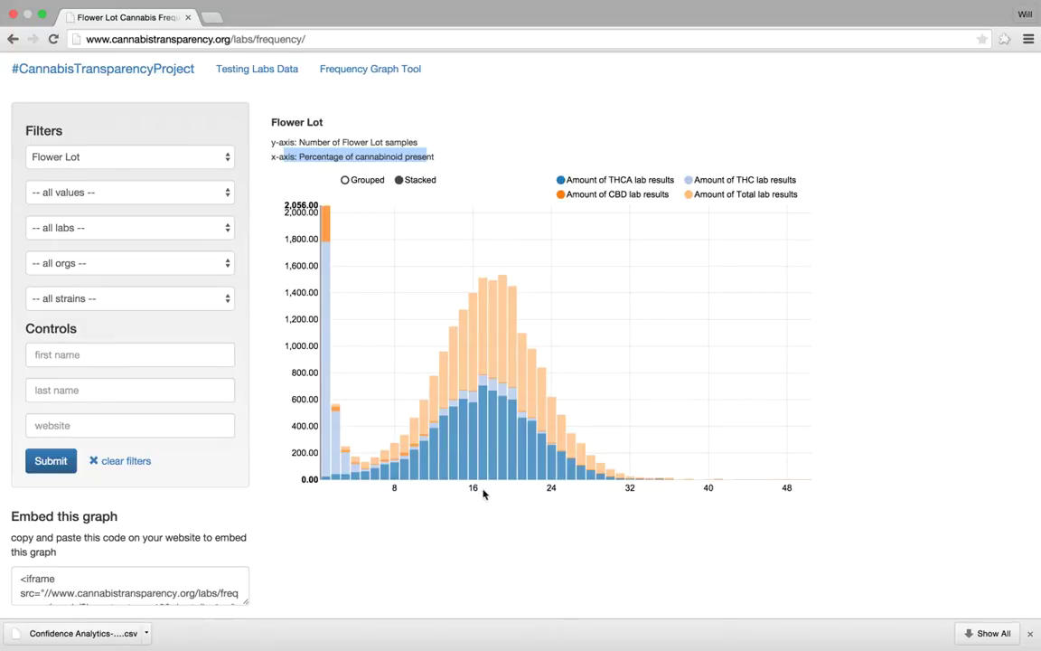
{"action": "left_click", "coordinate": [551, 488]}
- Filter the graph's values to THCA only and submit
{"action": "left_click", "coordinate": [90, 201]}
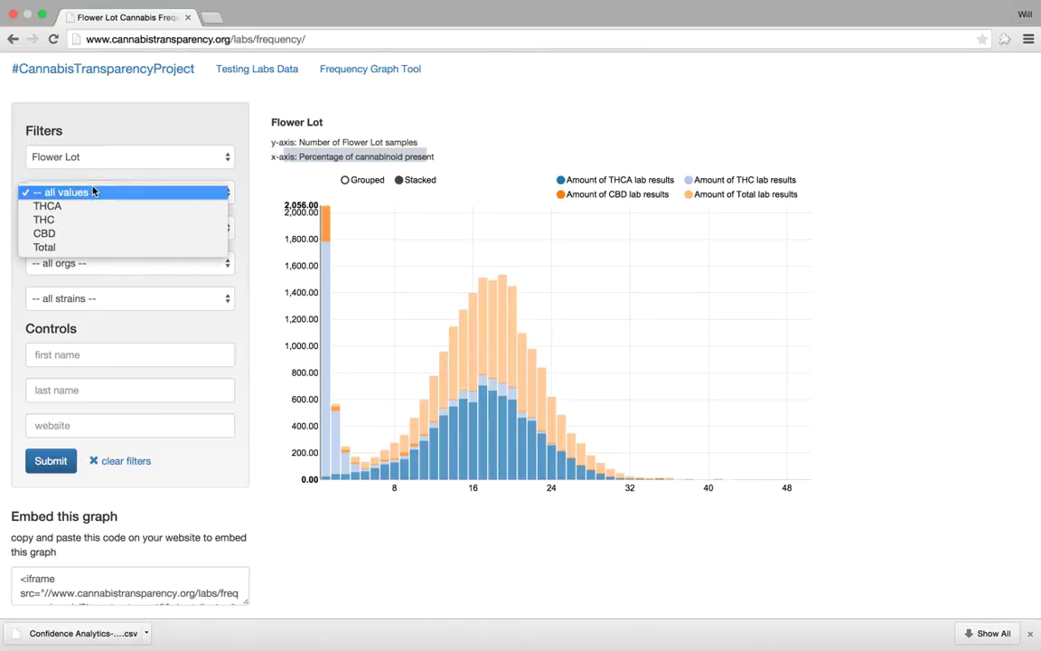
{"action": "left_click", "coordinate": [91, 206]}
{"action": "left_click", "coordinate": [50, 461]}
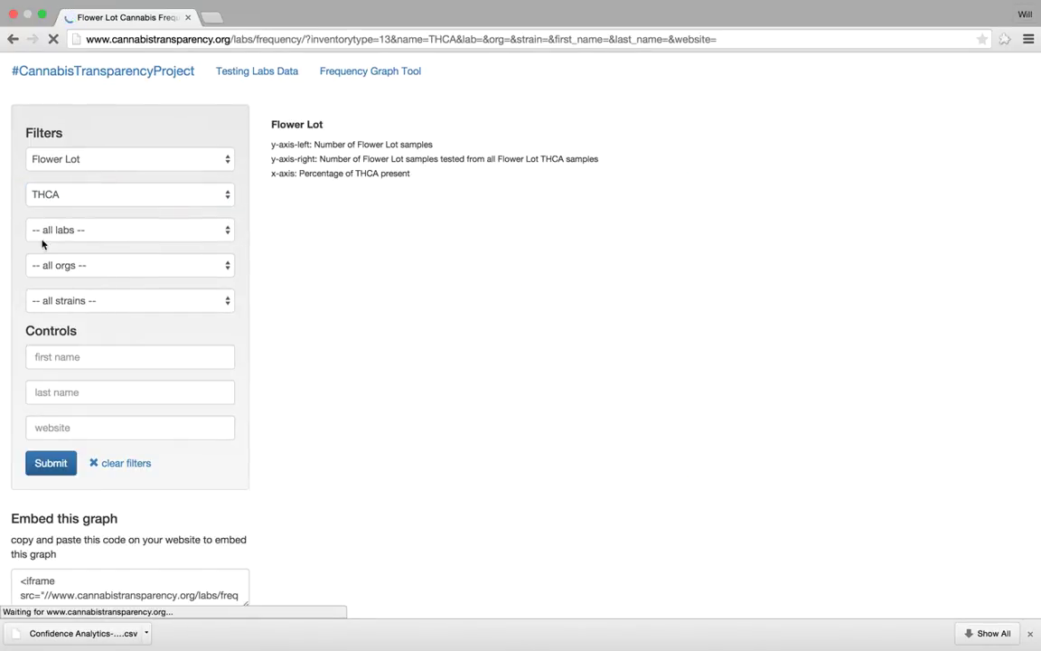
- Highlight both y-axis descriptions, check the sample count at 18%, then clear the highlight
{"action": "left_click_drag", "start_coordinate": [320, 159], "coordinate": [599, 161]}
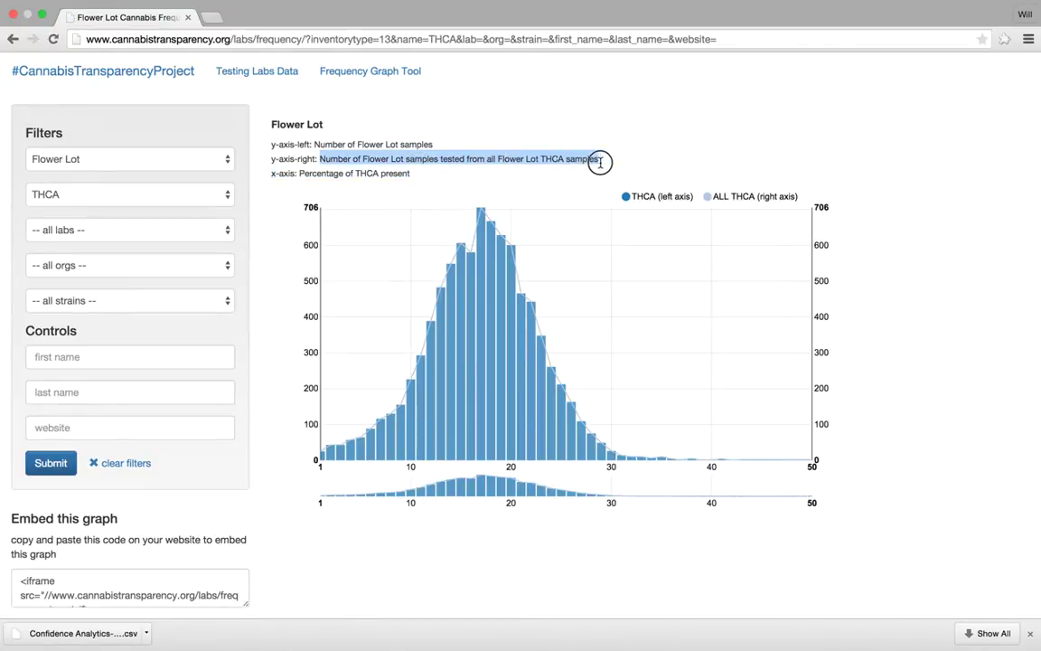
{"action": "left_click_drag", "start_coordinate": [324, 145], "coordinate": [427, 335]}
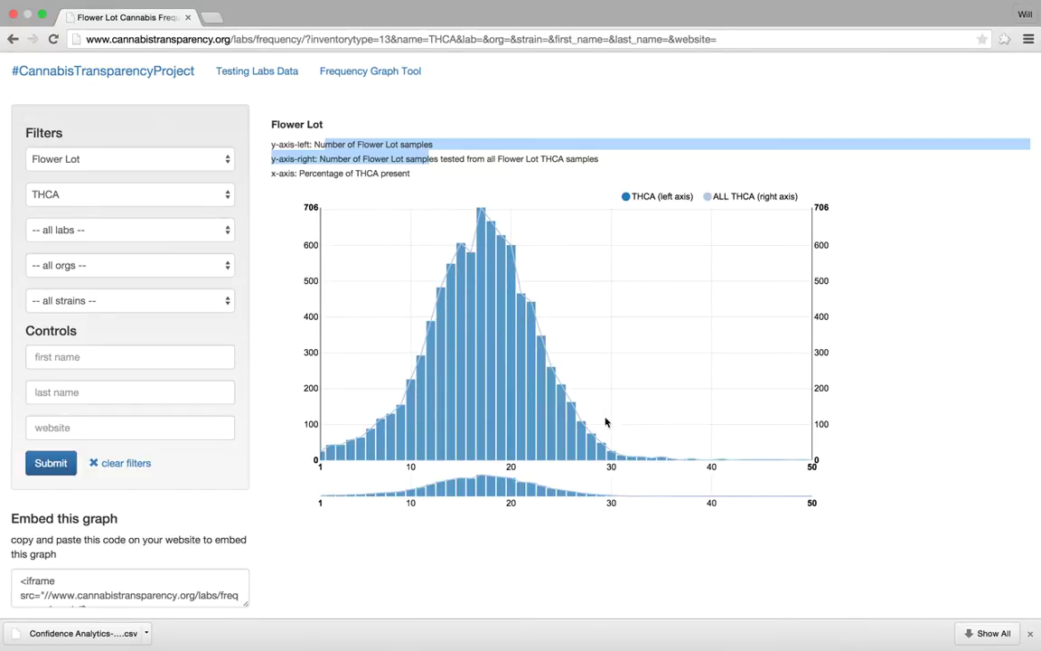
{"action": "left_click", "coordinate": [443, 324]}
{"action": "left_click", "coordinate": [287, 273]}
{"action": "left_click", "coordinate": [430, 144]}
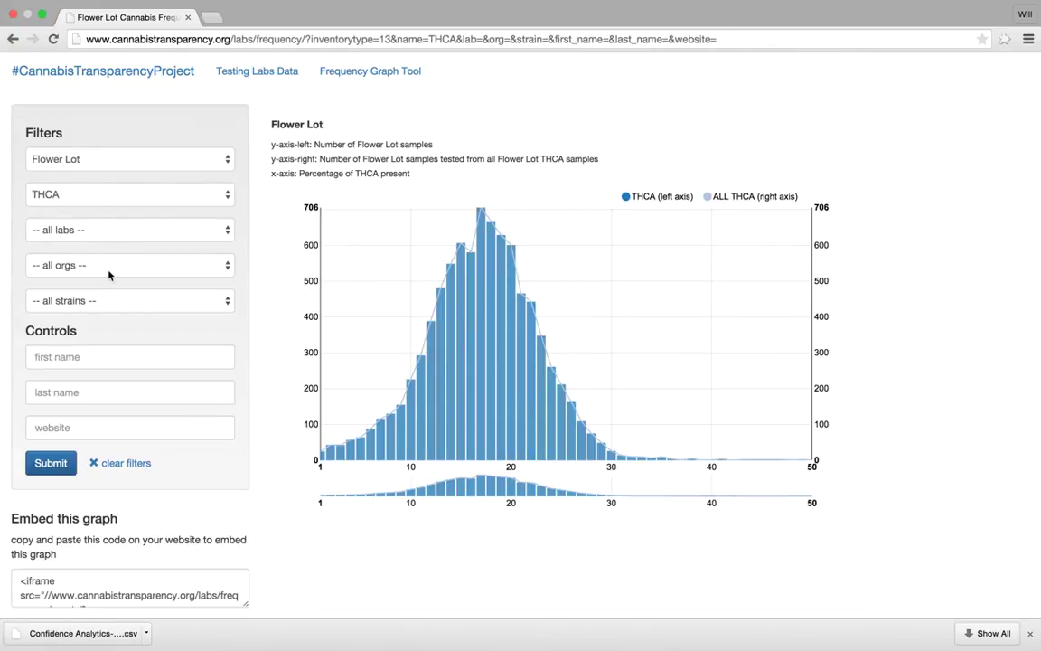
- Filter the graph to the Blue Dream strain and submit
{"action": "left_click", "coordinate": [102, 308]}
{"action": "left_click", "coordinate": [97, 316]}
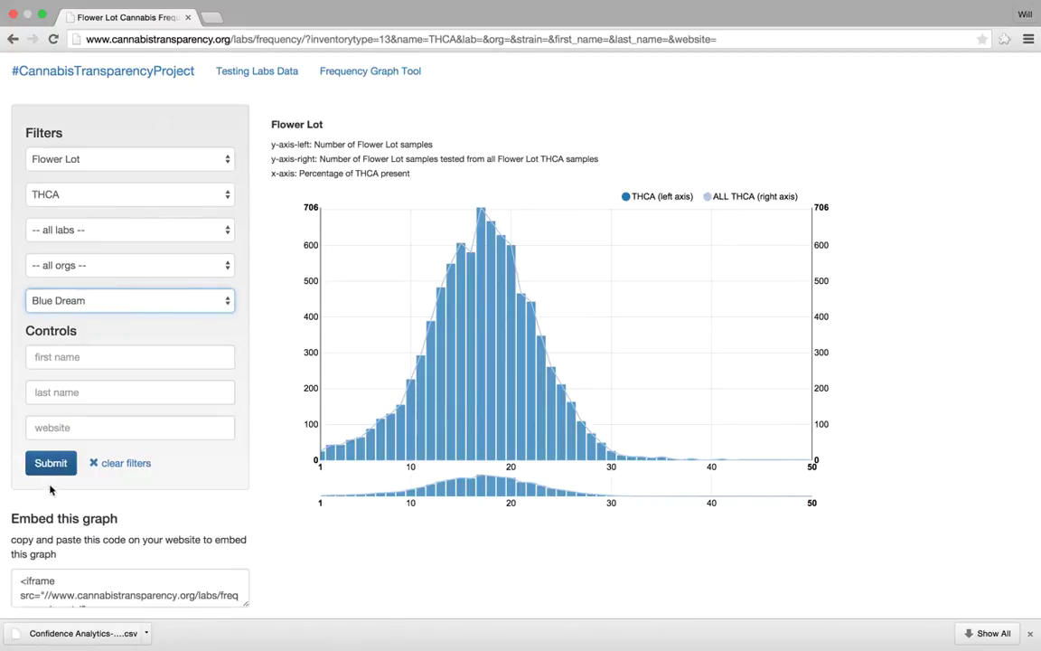
{"action": "left_click", "coordinate": [54, 463]}
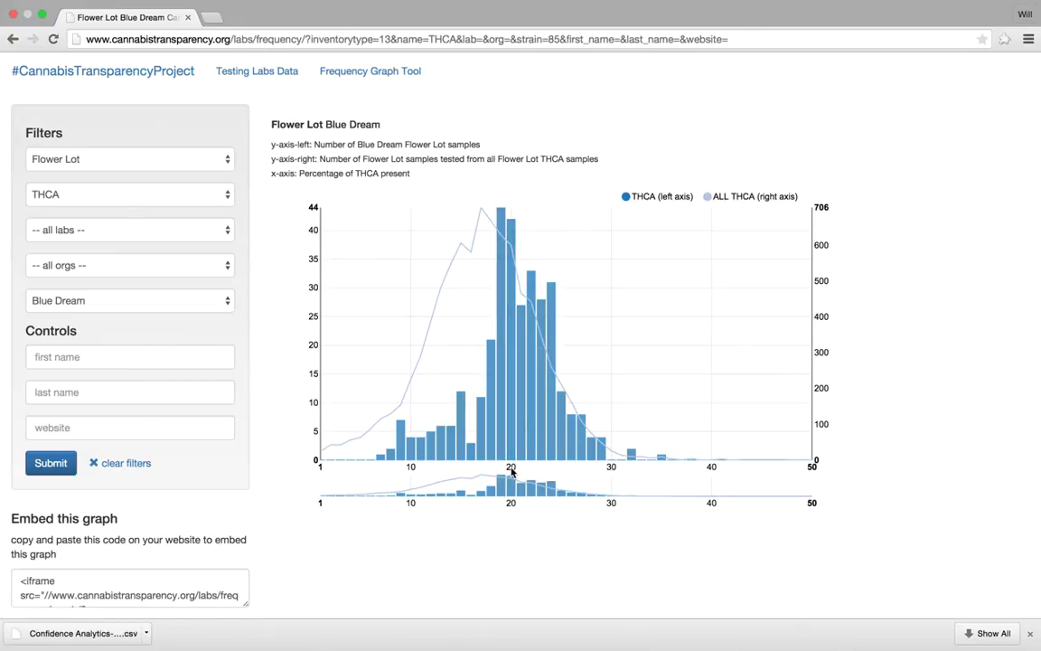
{"action": "scroll", "coordinate": [511, 467], "scroll_direction": "down", "scroll_amount": 5}
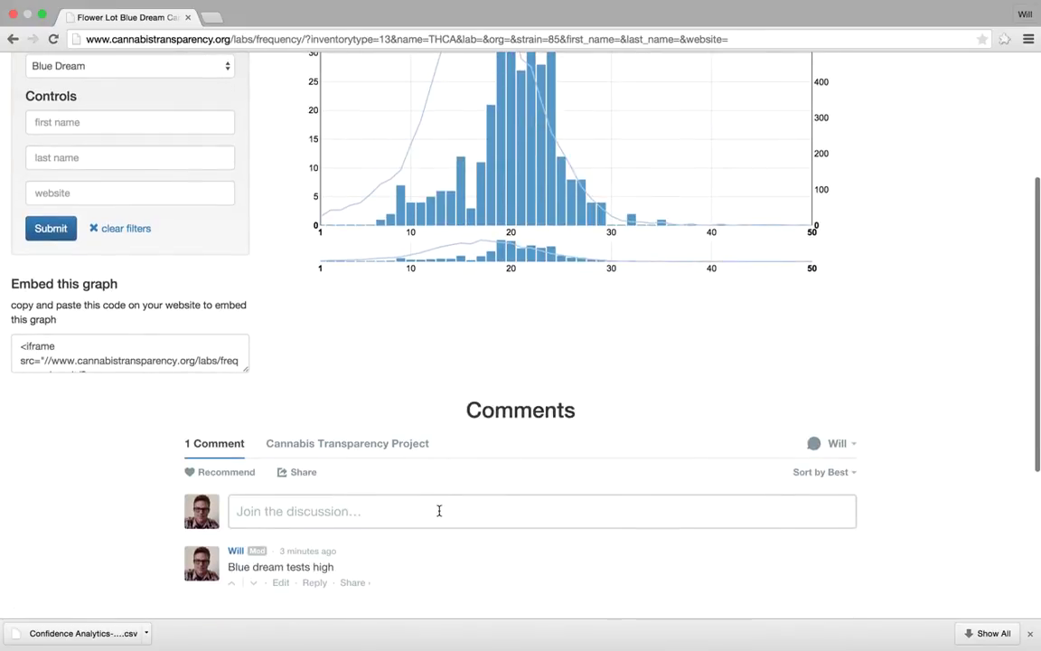
{"action": "scroll", "coordinate": [380, 533], "scroll_direction": "down", "scroll_amount": 1}
{"action": "scroll", "coordinate": [314, 529], "scroll_direction": "down", "scroll_amount": 1}
{"action": "scroll", "coordinate": [312, 452], "scroll_direction": "down", "scroll_amount": 2}
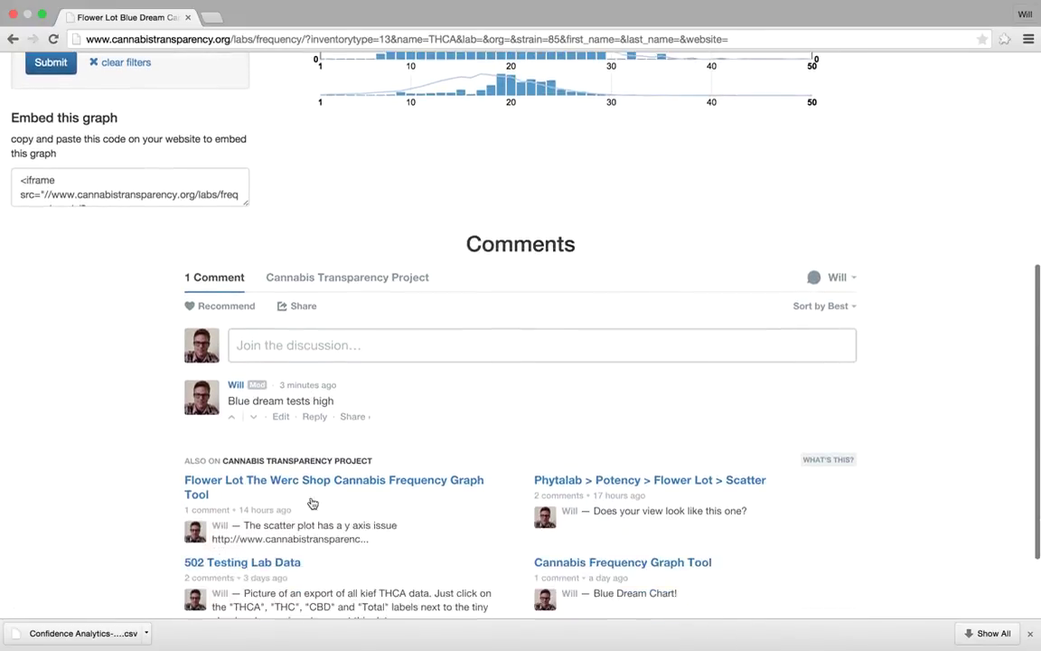
{"action": "scroll", "coordinate": [404, 398], "scroll_direction": "down", "scroll_amount": 2}
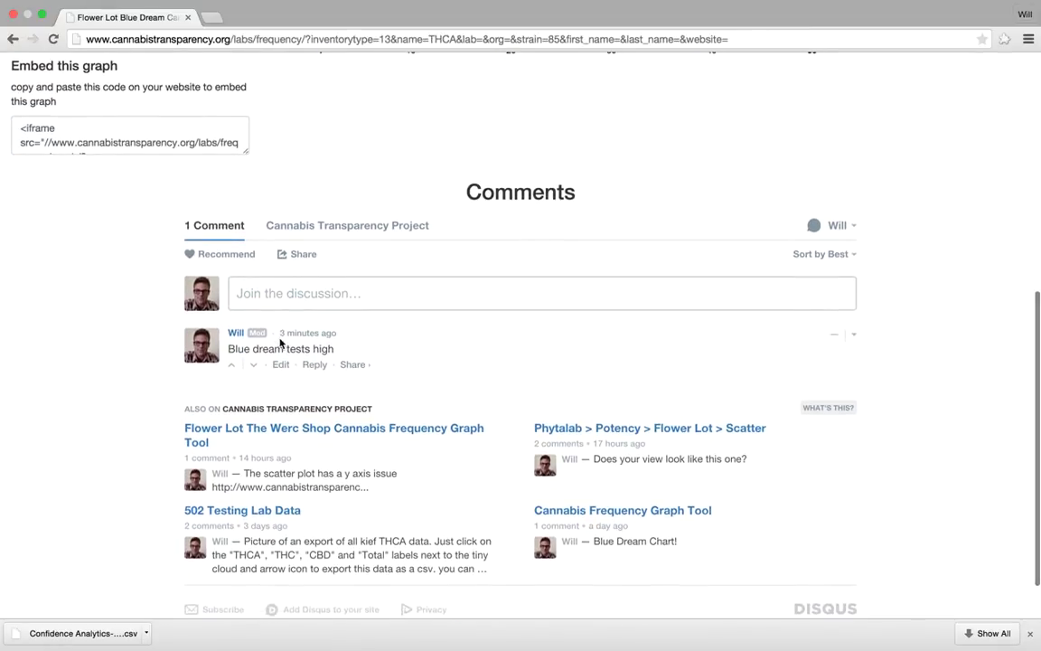
{"action": "scroll", "coordinate": [281, 344], "scroll_direction": "up", "scroll_amount": 1}
{"action": "scroll", "coordinate": [281, 344], "scroll_direction": "down", "scroll_amount": 1}
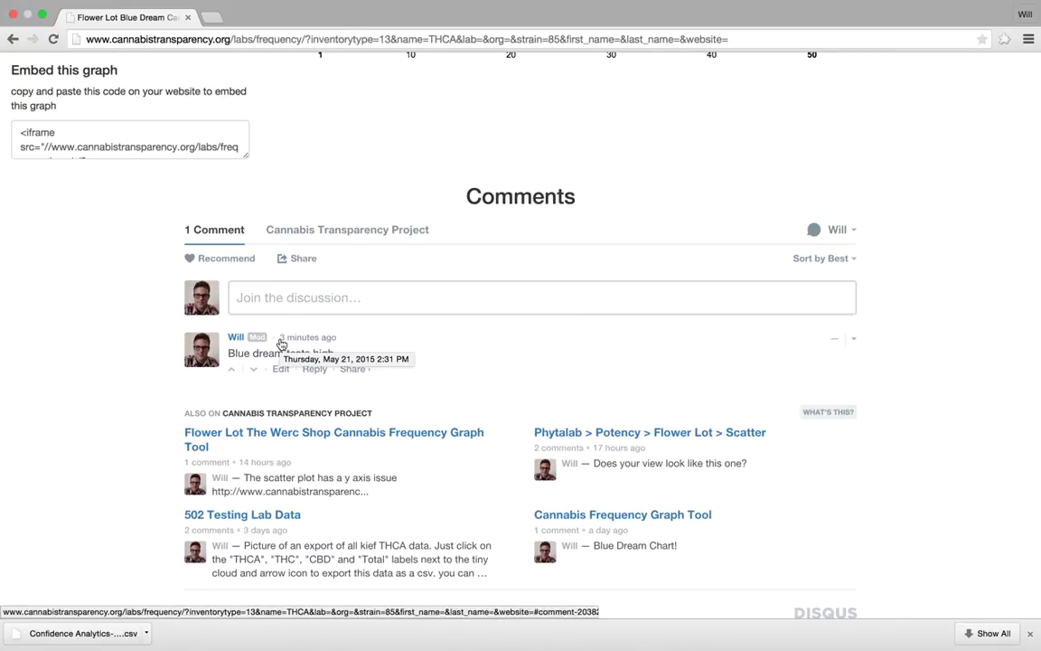
{"action": "scroll", "coordinate": [281, 343], "scroll_direction": "up", "scroll_amount": 1}
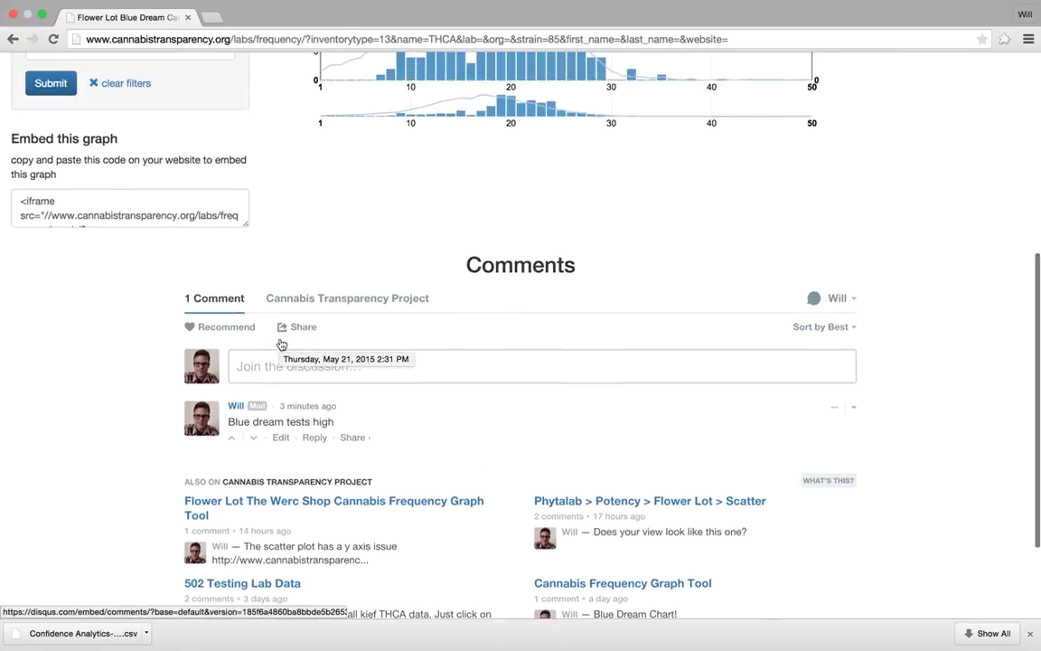
{"action": "scroll", "coordinate": [281, 344], "scroll_direction": "up", "scroll_amount": 5}
{"action": "scroll", "coordinate": [281, 343], "scroll_direction": "up", "scroll_amount": 2}
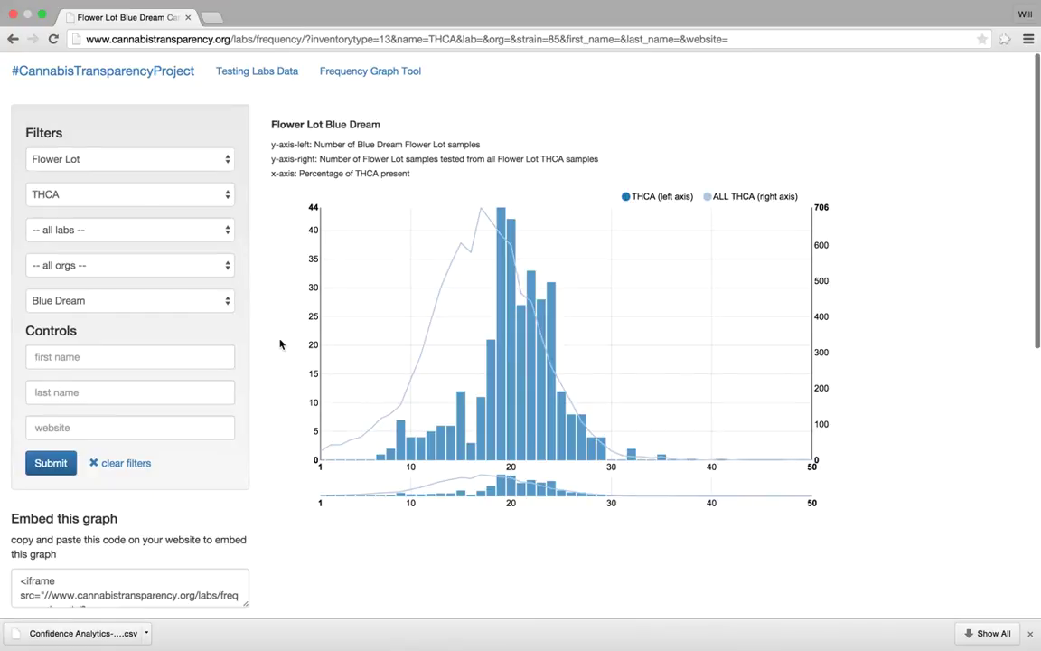
{"action": "left_click", "coordinate": [80, 359]}
- Enter the author's first name, last name and website, and submit them with the graph
{"action": "key", "text": "Down"}
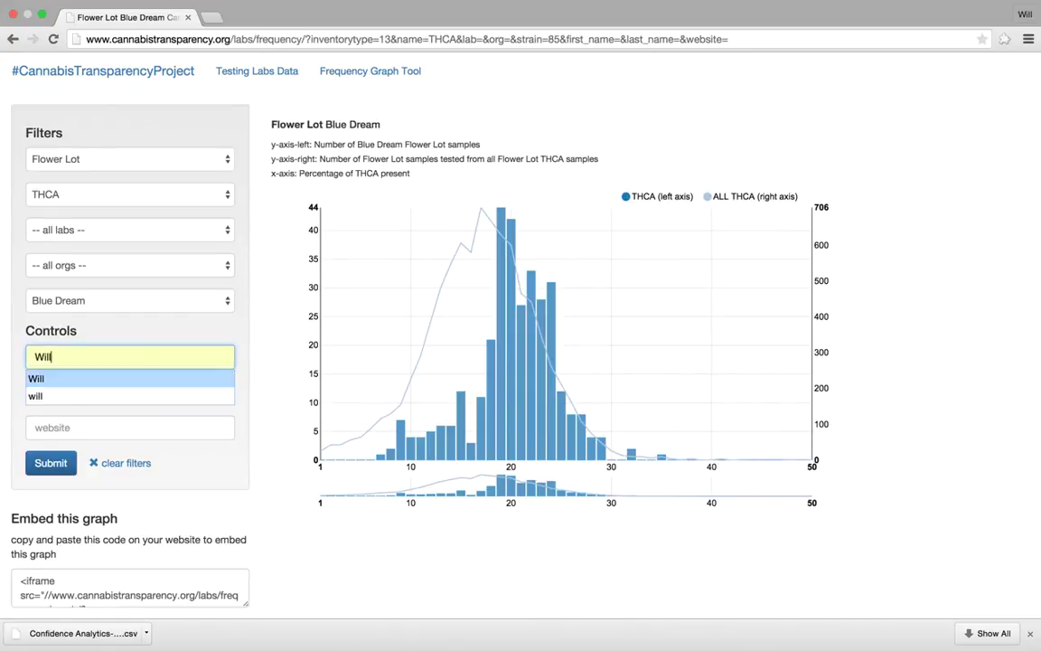
{"action": "key", "text": "Return"}
{"action": "key", "text": "Tab"}
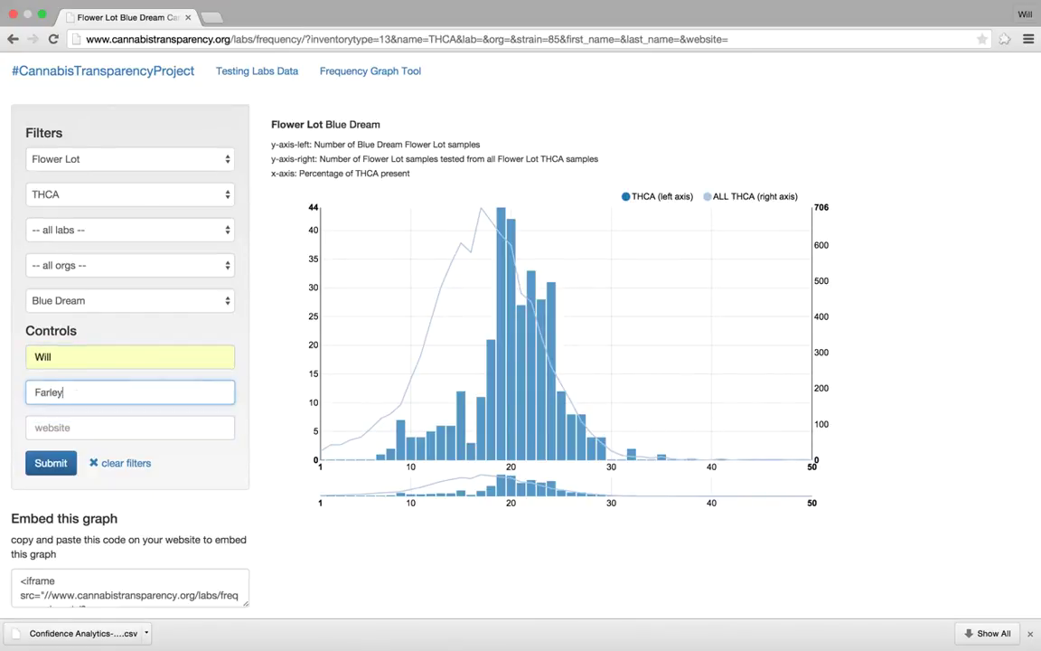
{"action": "key", "text": "Tab"}
{"action": "type", "text": "wi"}
{"action": "key", "text": "Down"}
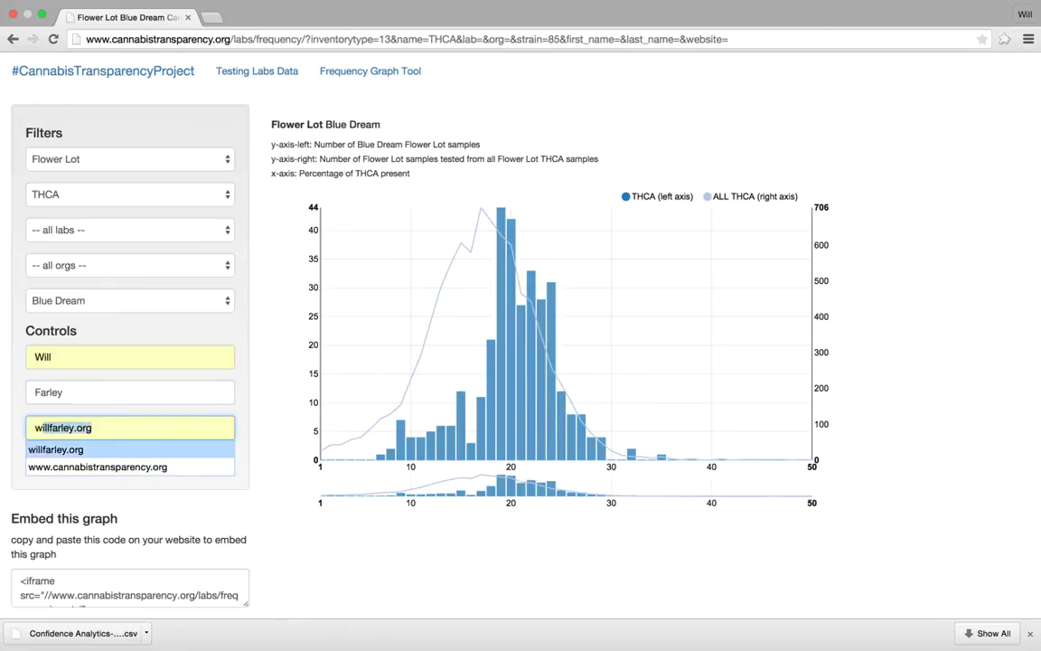
{"action": "key", "text": "Return"}
{"action": "left_click", "coordinate": [66, 466]}
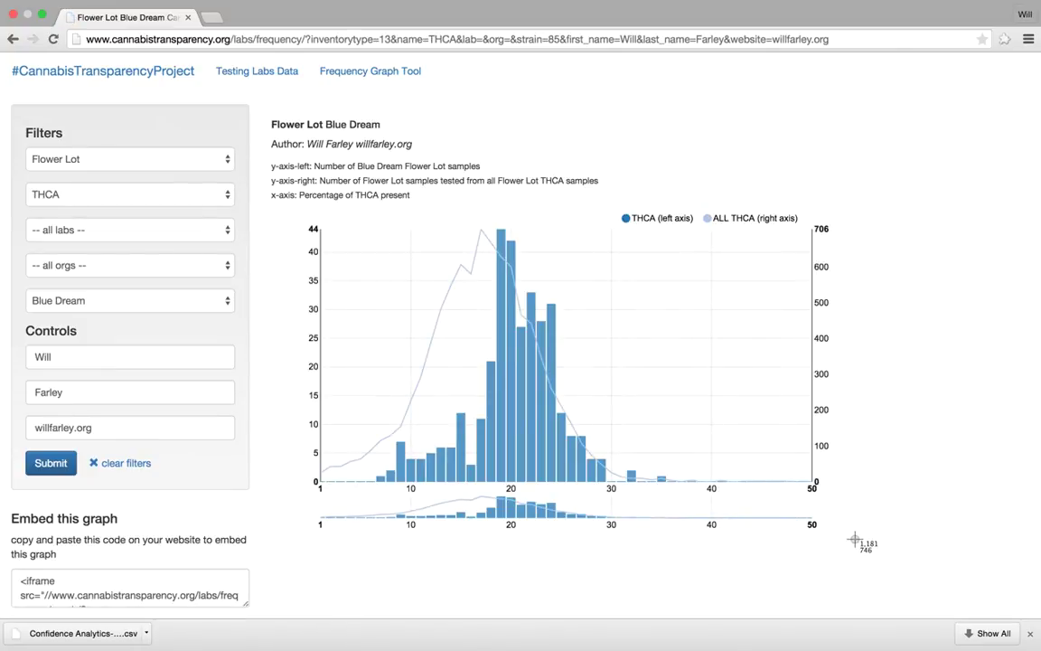
- Zoom the chart to about 8–29% THCA and drag a screenshot area over the whole graph
{"action": "left_click_drag", "start_coordinate": [383, 503], "coordinate": [609, 507]}
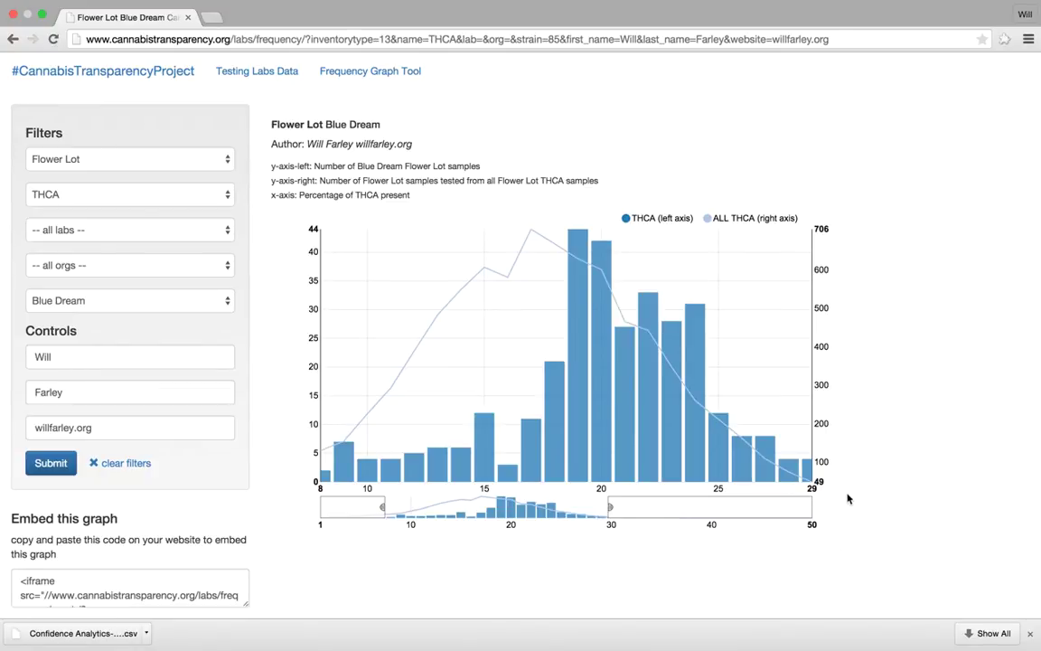
{"action": "left_click_drag", "start_coordinate": [848, 495], "coordinate": [678, 406]}
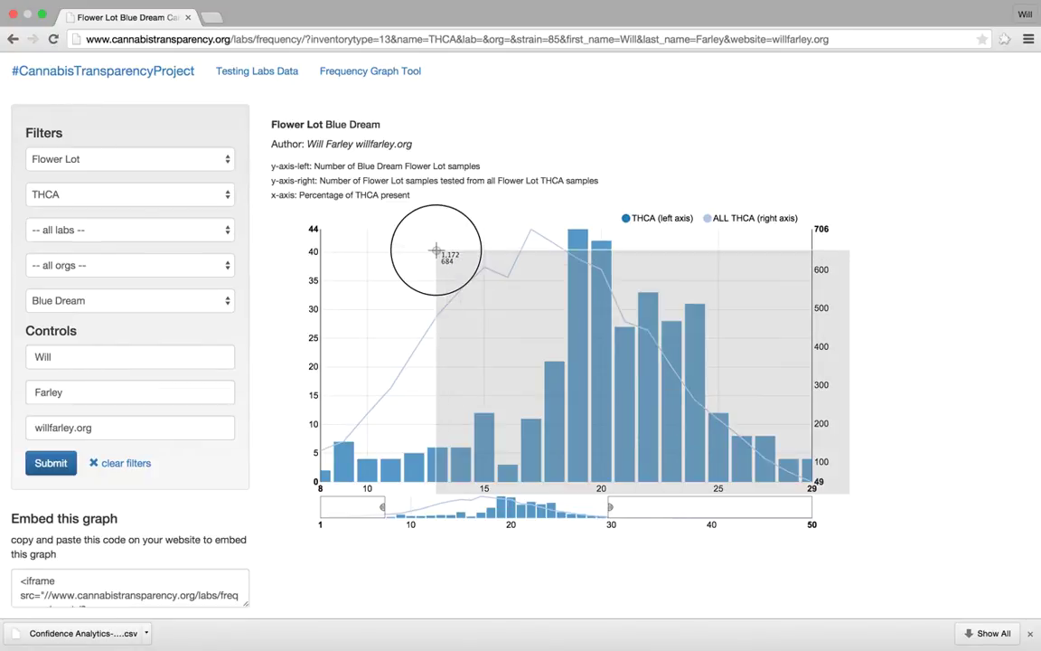
{"action": "left_click_drag", "start_coordinate": [677, 408], "coordinate": [259, 111]}
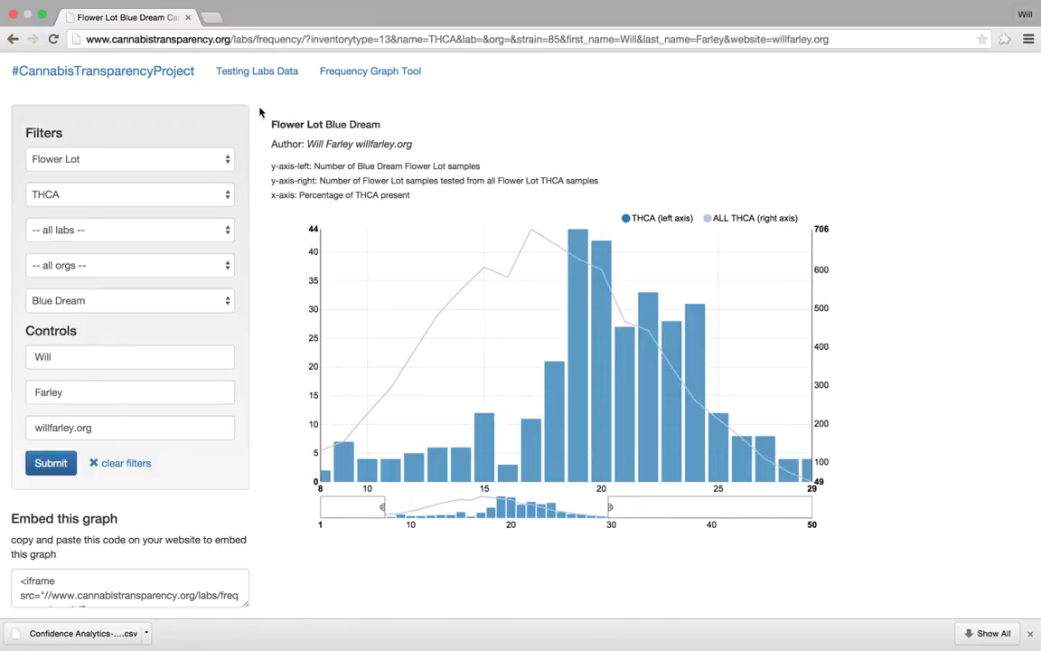
{"action": "scroll", "coordinate": [298, 485], "scroll_direction": "down", "scroll_amount": 3}
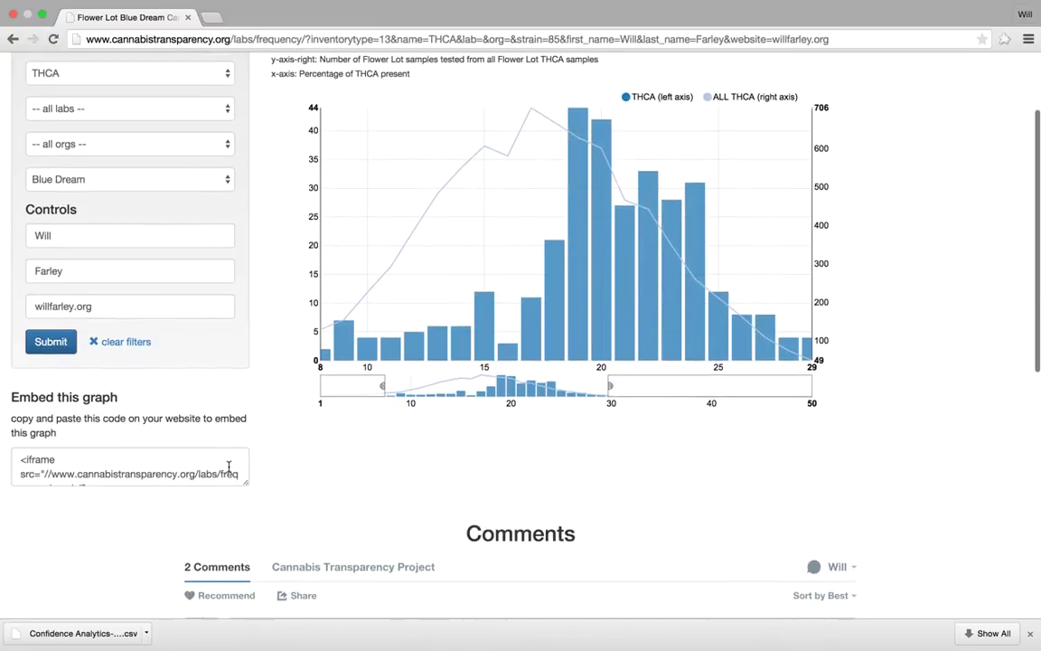
- Post the comment 'High thca for blue dream' with the latest graph screenshot attached
{"action": "left_click_drag", "start_coordinate": [229, 466], "coordinate": [230, 514]}
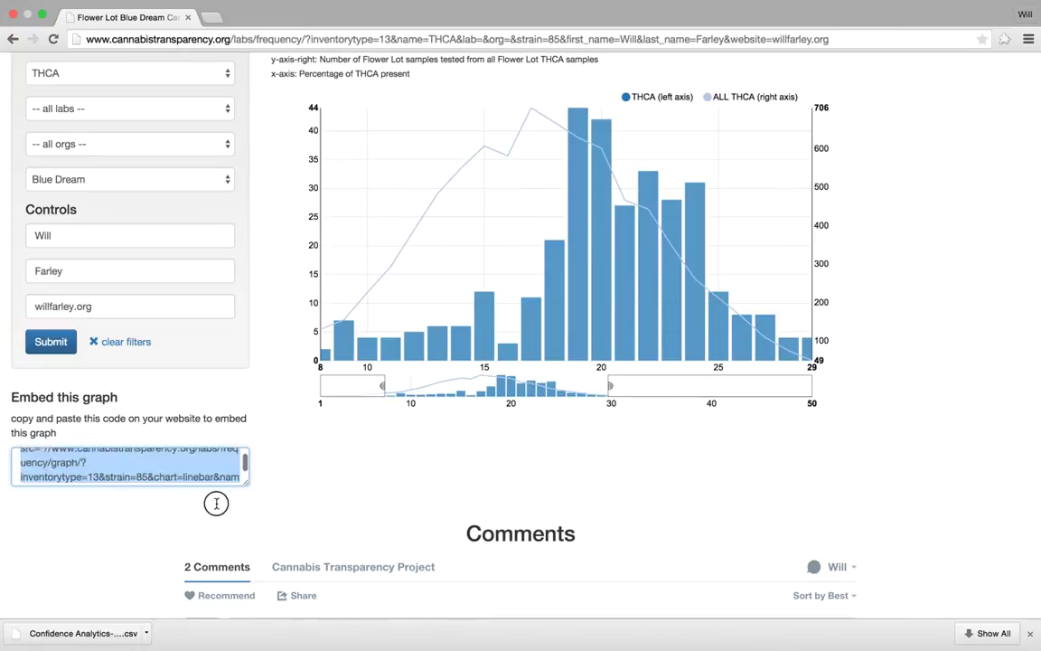
{"action": "scroll", "coordinate": [298, 470], "scroll_direction": "down", "scroll_amount": 5}
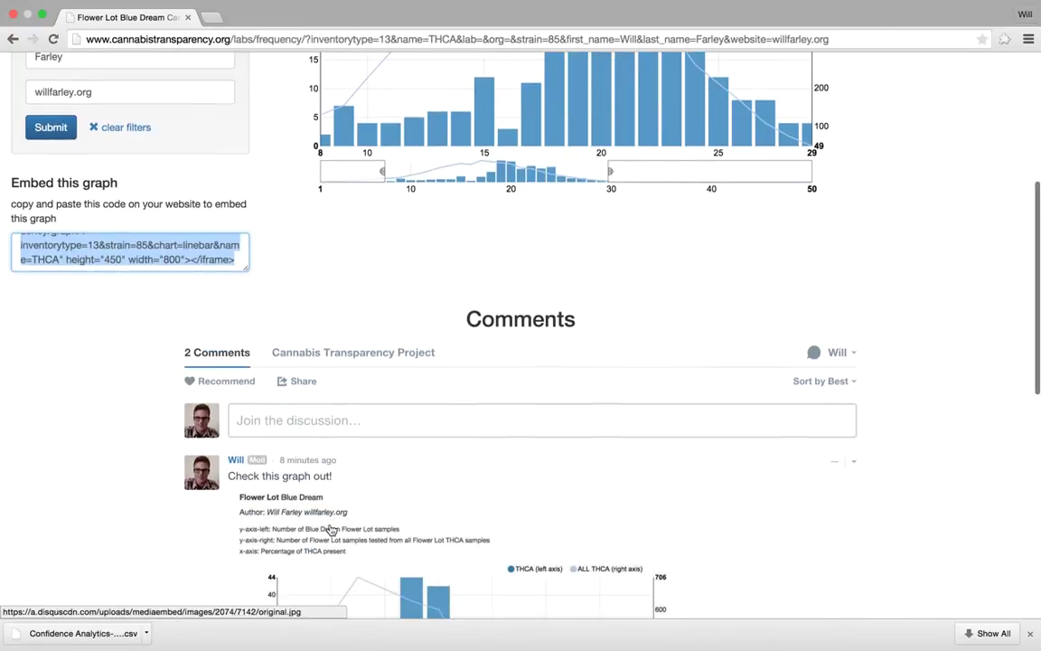
{"action": "left_click", "coordinate": [289, 416]}
{"action": "left_click", "coordinate": [243, 450]}
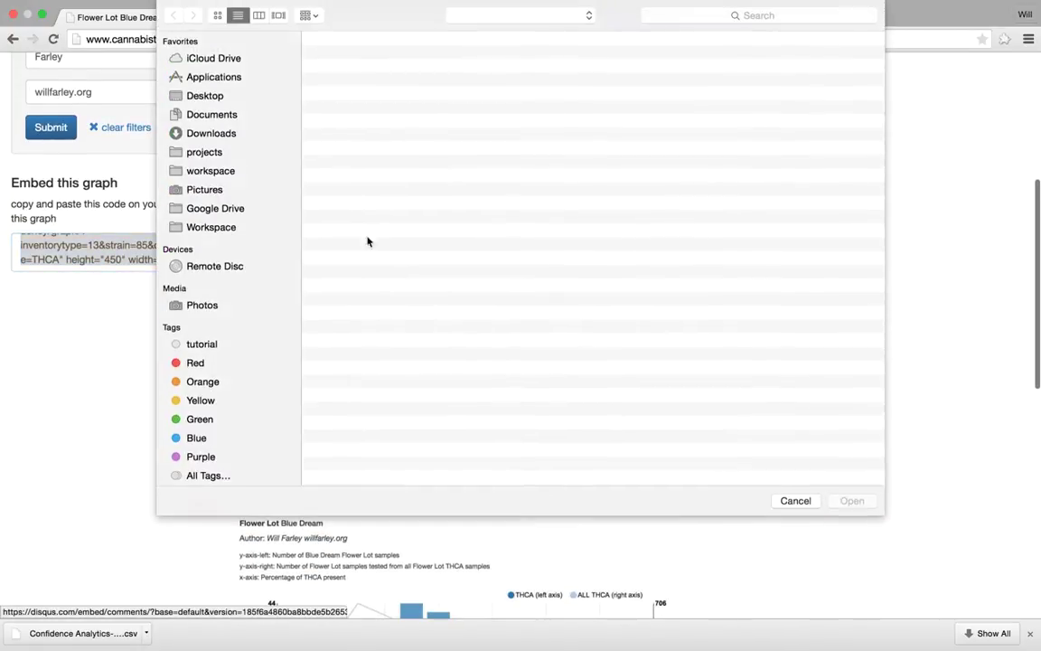
{"action": "left_click", "coordinate": [489, 109]}
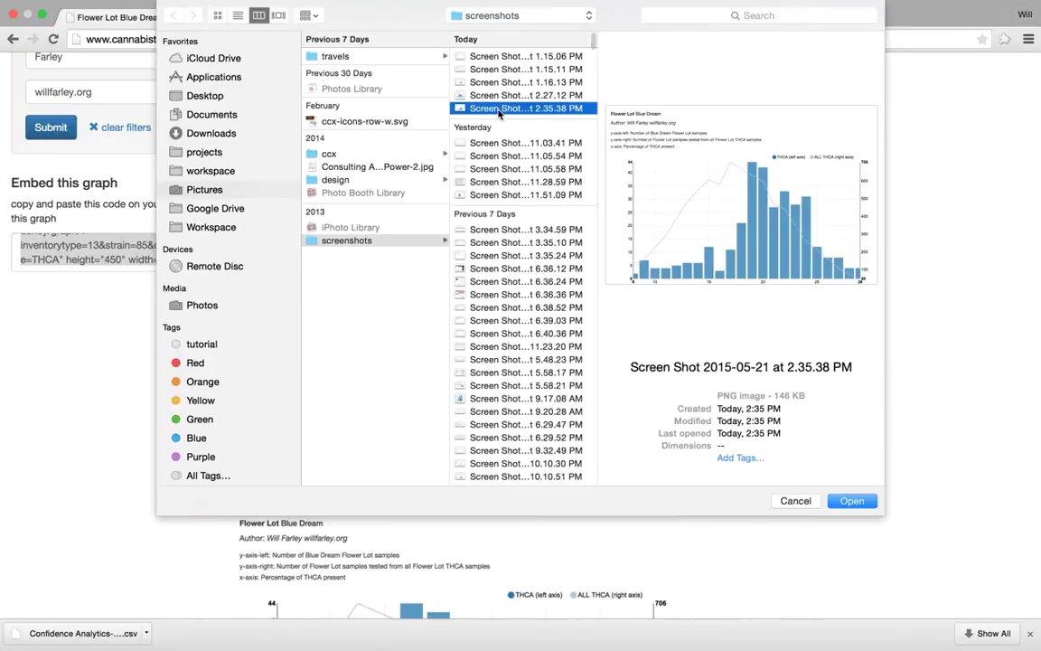
{"action": "double_click", "coordinate": [497, 110]}
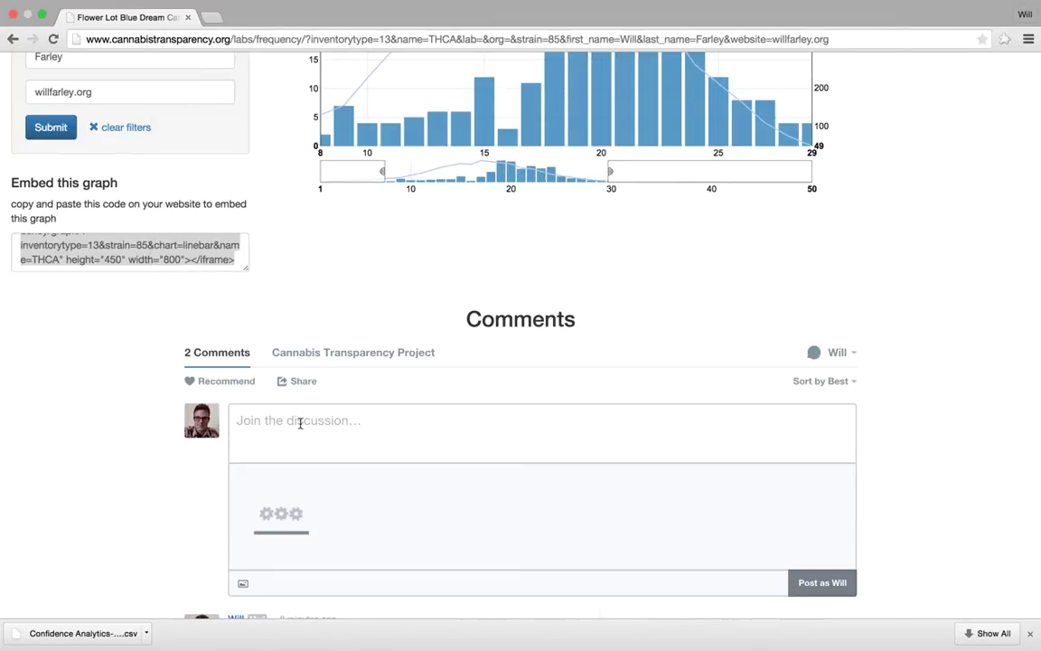
{"action": "type", "text": "High tes"}
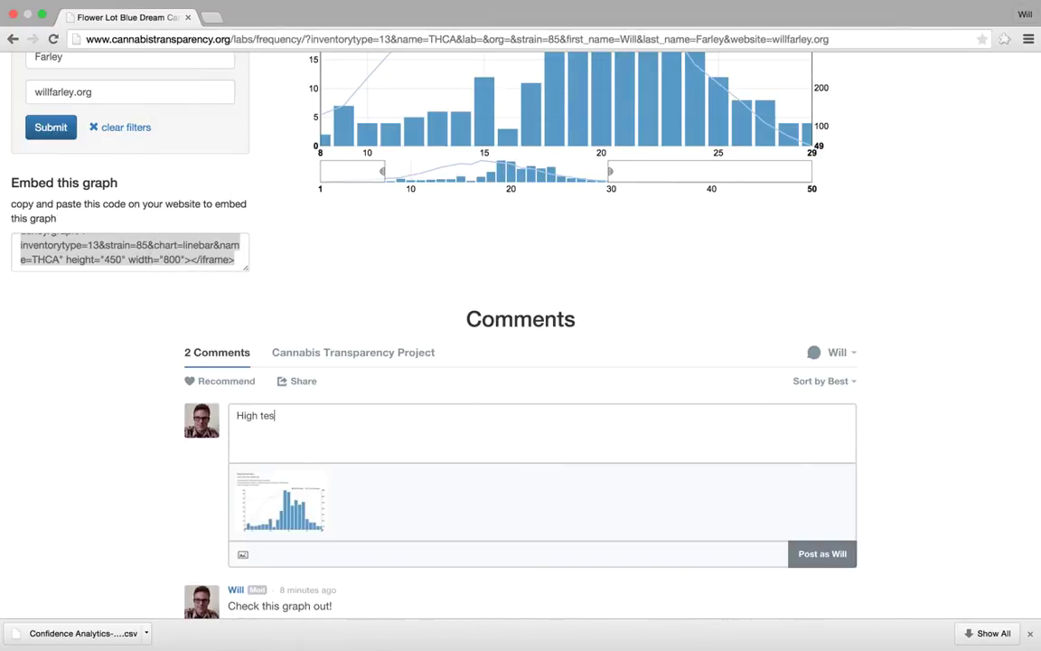
{"action": "type", "text": "tin"}
{"action": "left_click", "coordinate": [823, 553]}
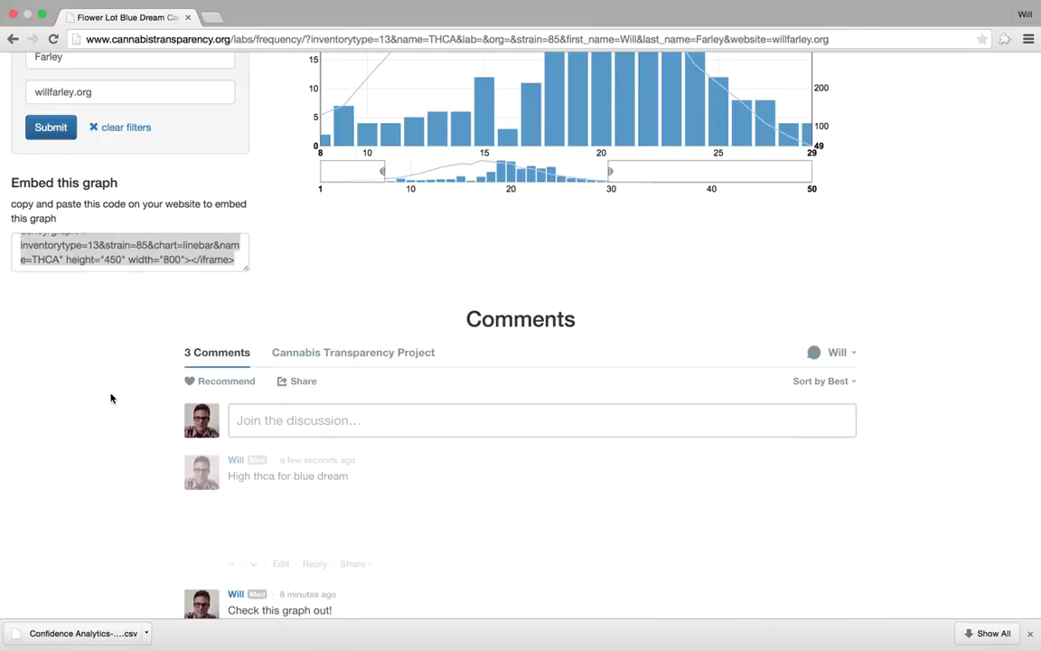
- Review the posted comment and return to the project's home page
{"action": "scroll", "coordinate": [86, 372], "scroll_direction": "down", "scroll_amount": 4}
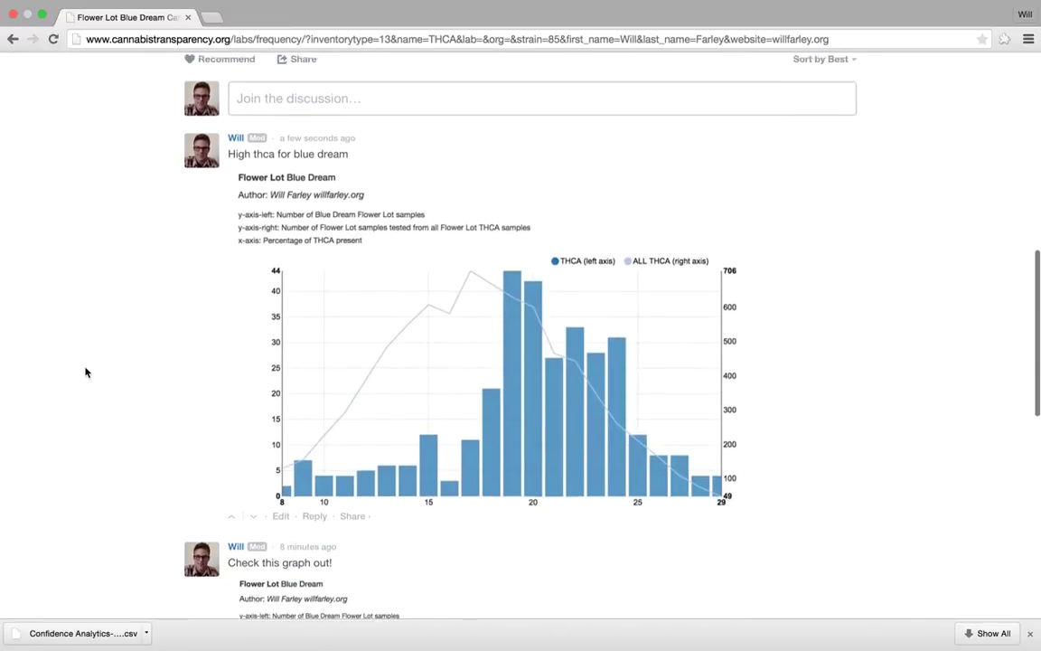
{"action": "scroll", "coordinate": [86, 369], "scroll_direction": "up", "scroll_amount": 10}
{"action": "left_click", "coordinate": [108, 79]}
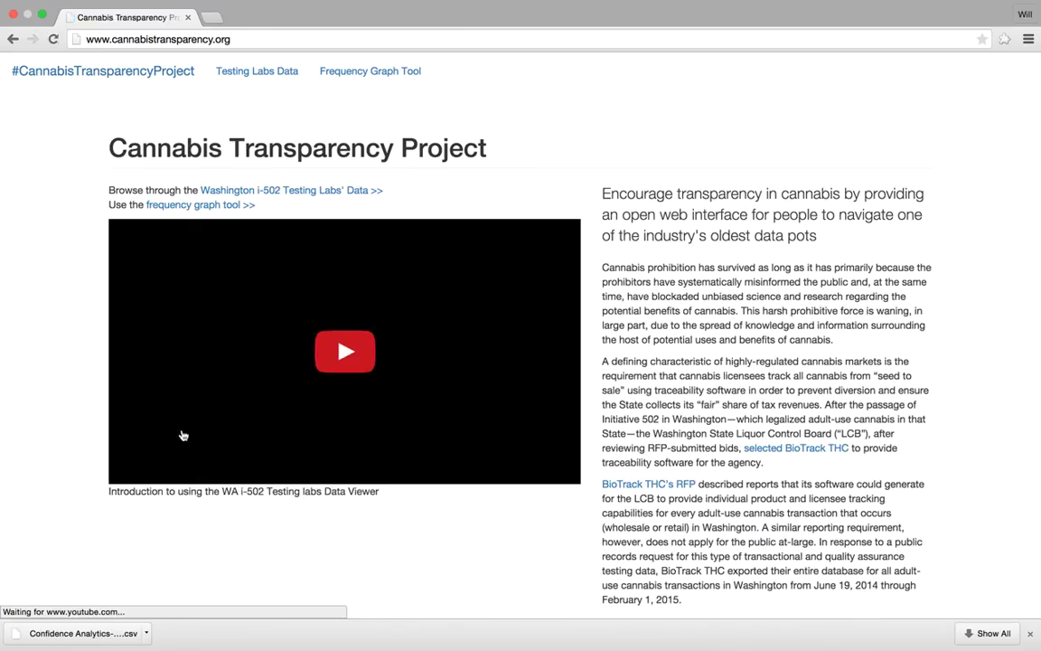
- Scroll the home page and open the Blue Dream graph from its comment link
{"action": "scroll", "coordinate": [181, 434], "scroll_direction": "down", "scroll_amount": 5}
{"action": "scroll", "coordinate": [187, 447], "scroll_direction": "down", "scroll_amount": 10}
{"action": "scroll", "coordinate": [187, 447], "scroll_direction": "down", "scroll_amount": 7}
{"action": "scroll", "coordinate": [187, 447], "scroll_direction": "down", "scroll_amount": 10}
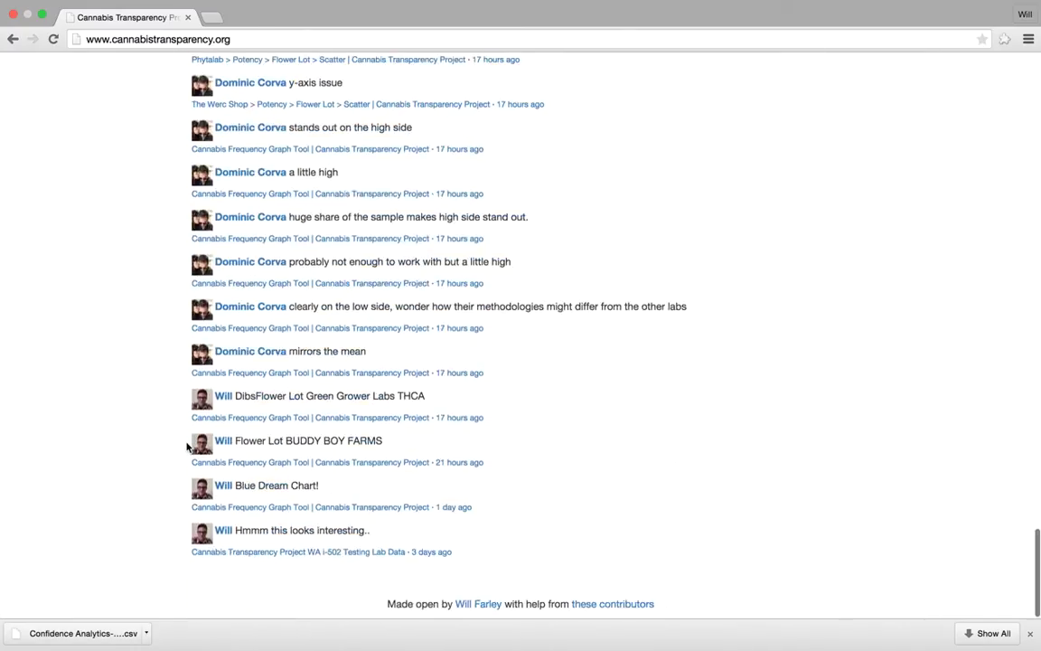
{"action": "scroll", "coordinate": [187, 447], "scroll_direction": "up", "scroll_amount": 17}
{"action": "scroll", "coordinate": [187, 447], "scroll_direction": "down", "scroll_amount": 3}
{"action": "scroll", "coordinate": [188, 447], "scroll_direction": "down", "scroll_amount": 3}
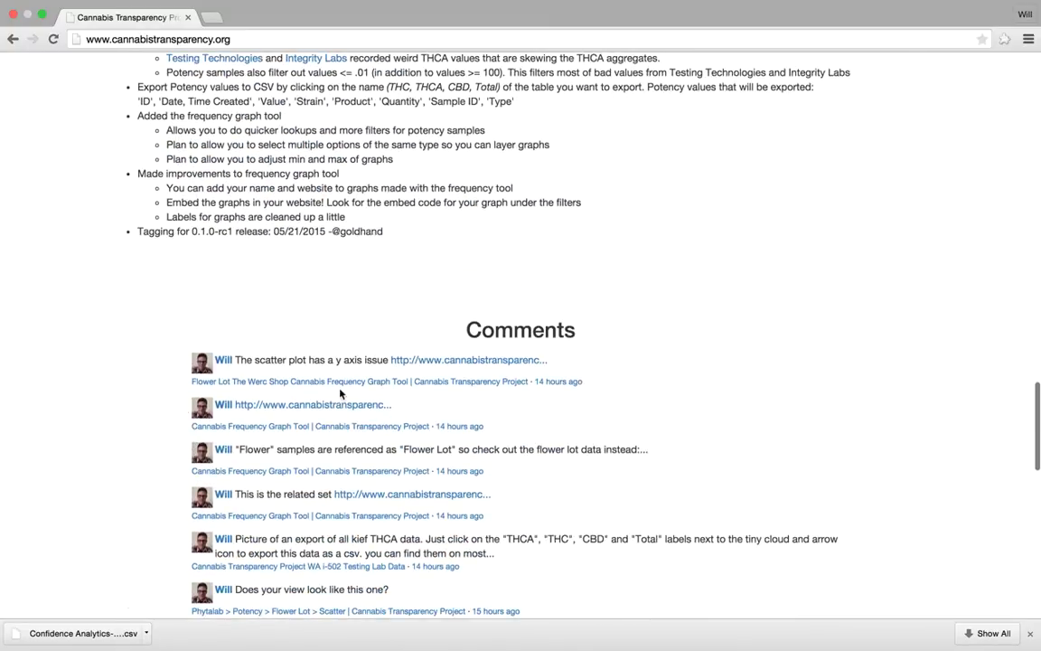
{"action": "left_click", "coordinate": [297, 382]}
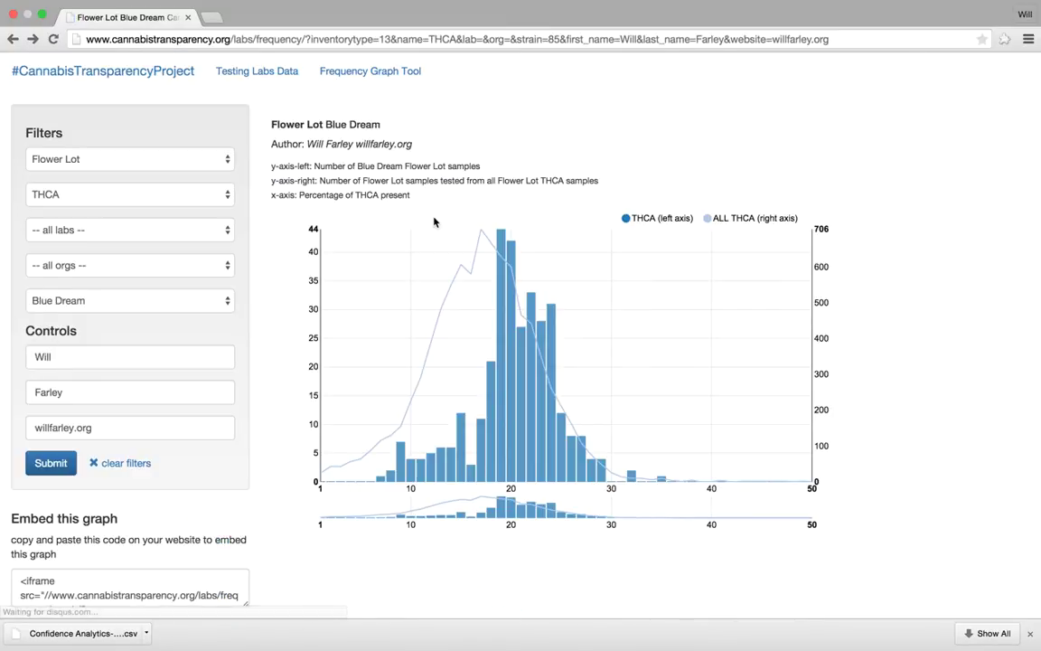
{"action": "scroll", "coordinate": [434, 221], "scroll_direction": "down", "scroll_amount": 1}
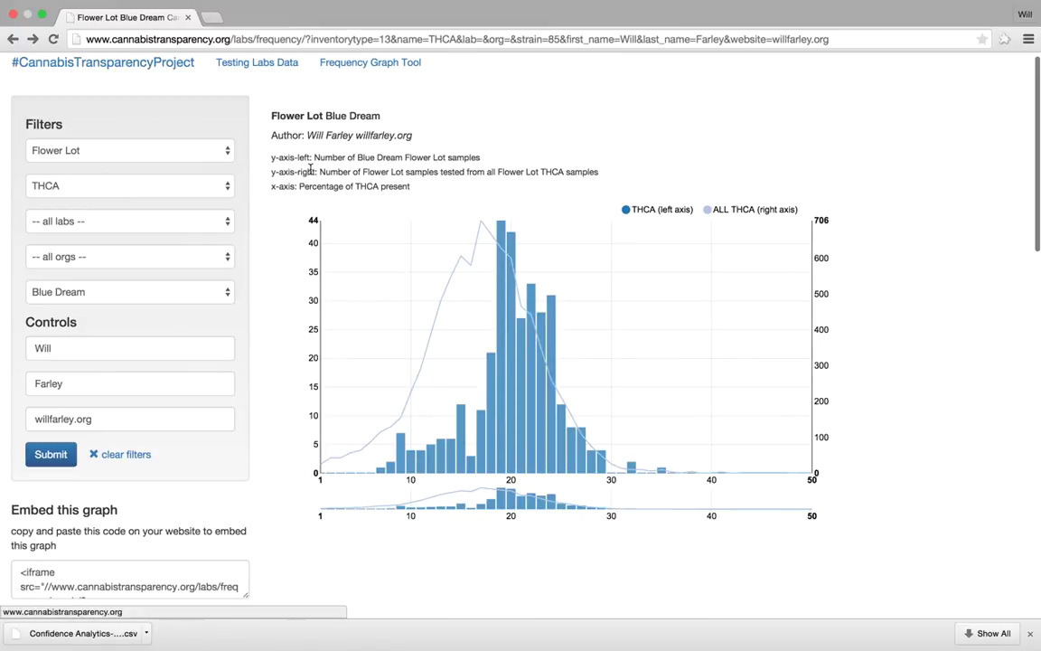
- Filter the graph to org 30TH STREET PRODUCTIONS and lab Analytical 360, LLC., then submit
{"action": "left_click", "coordinate": [103, 253]}
{"action": "left_click", "coordinate": [91, 269]}
{"action": "left_click", "coordinate": [122, 226]}
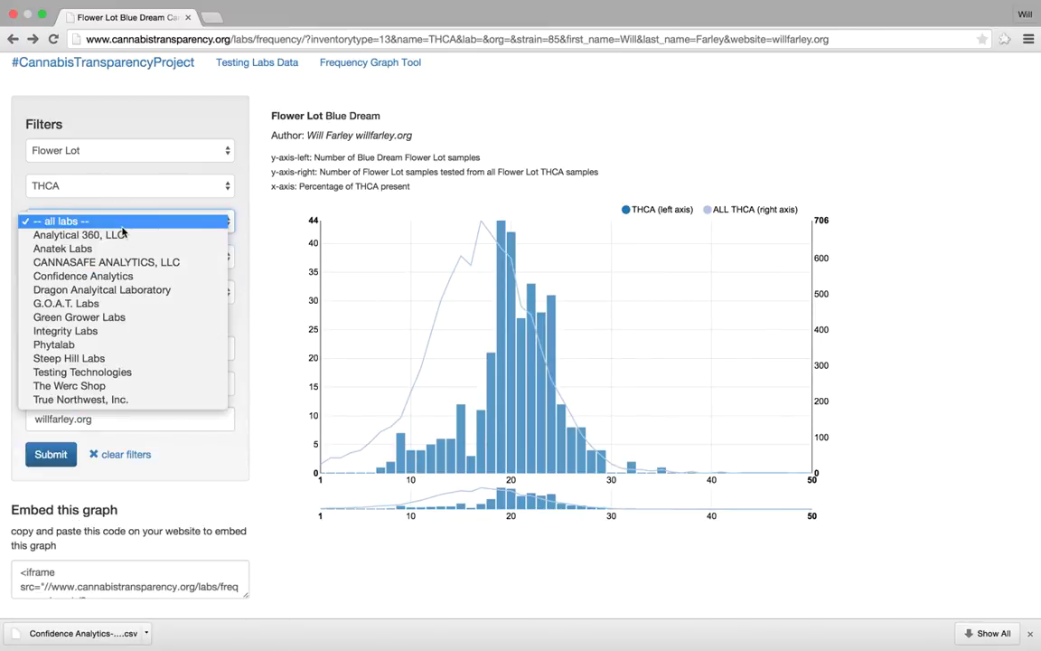
{"action": "left_click", "coordinate": [52, 454]}
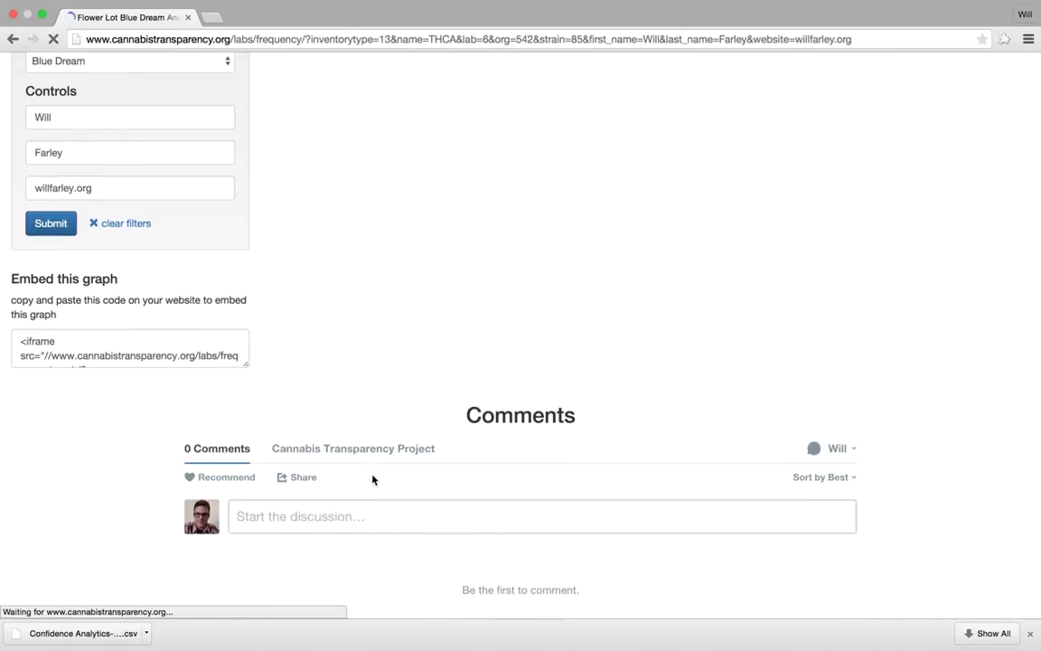
{"action": "scroll", "coordinate": [399, 326], "scroll_direction": "down", "scroll_amount": 3}
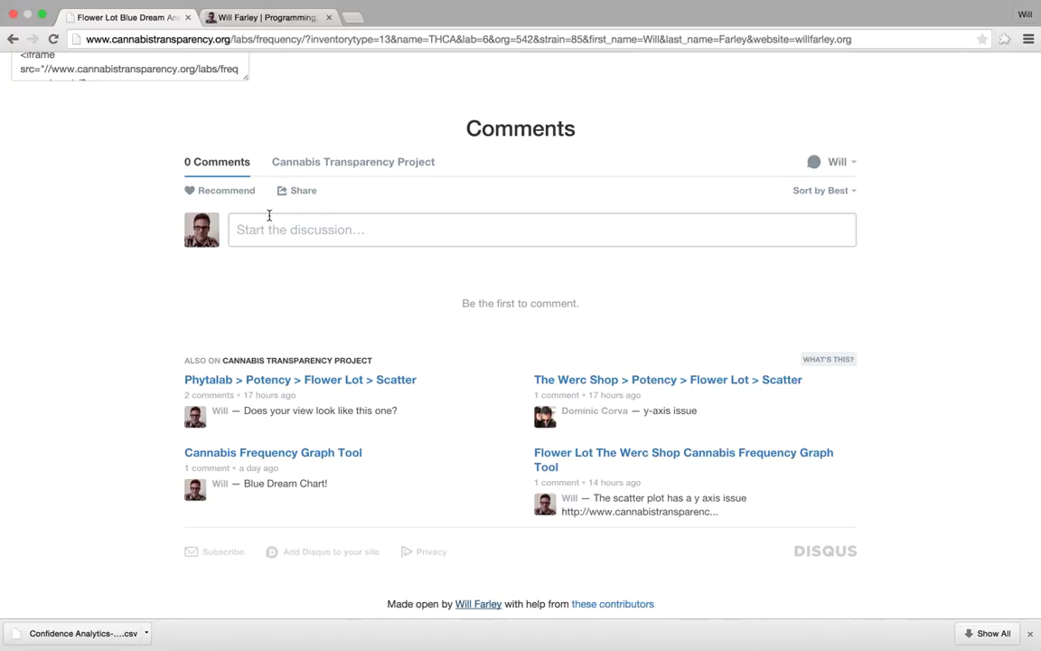
{"action": "scroll", "coordinate": [174, 255], "scroll_direction": "up", "scroll_amount": 2}
{"action": "scroll", "coordinate": [174, 239], "scroll_direction": "up", "scroll_amount": 10}
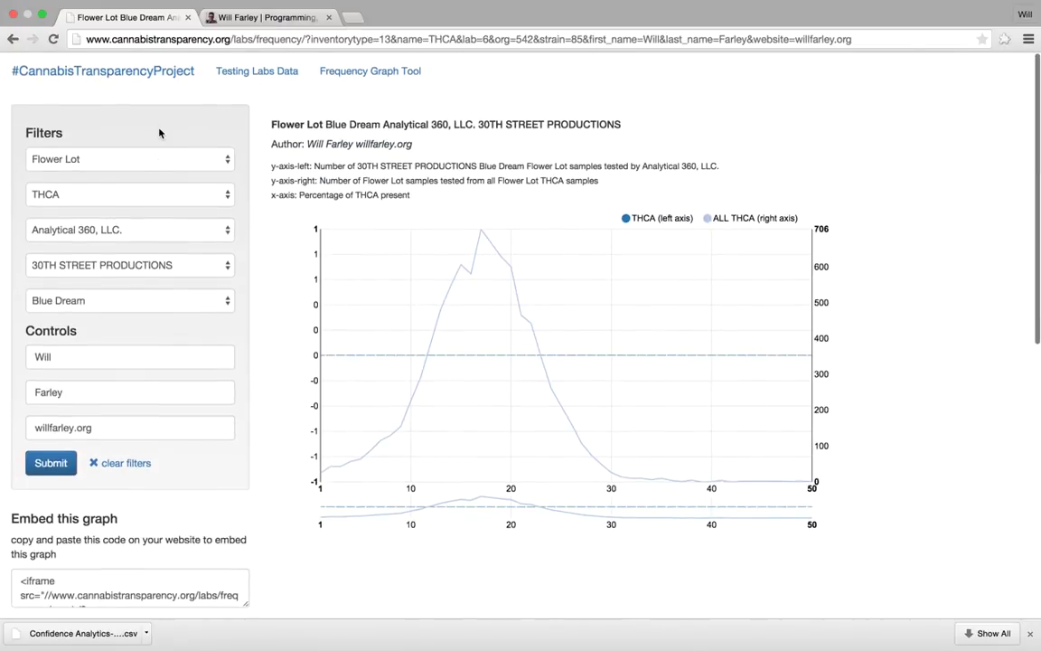